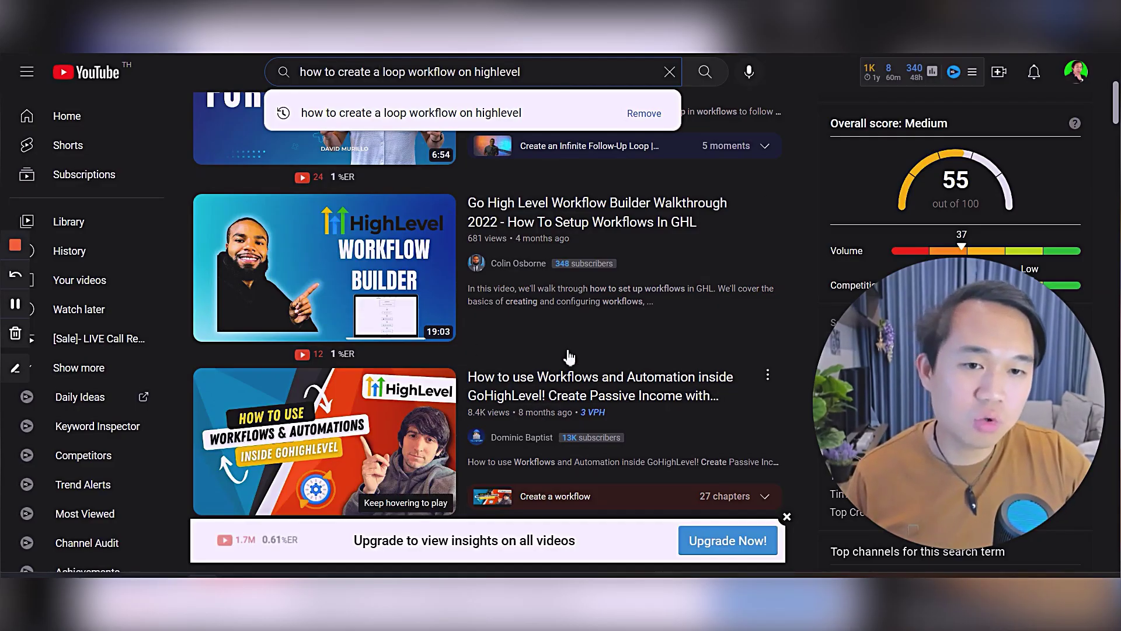
scroll(569, 356, up, 5)
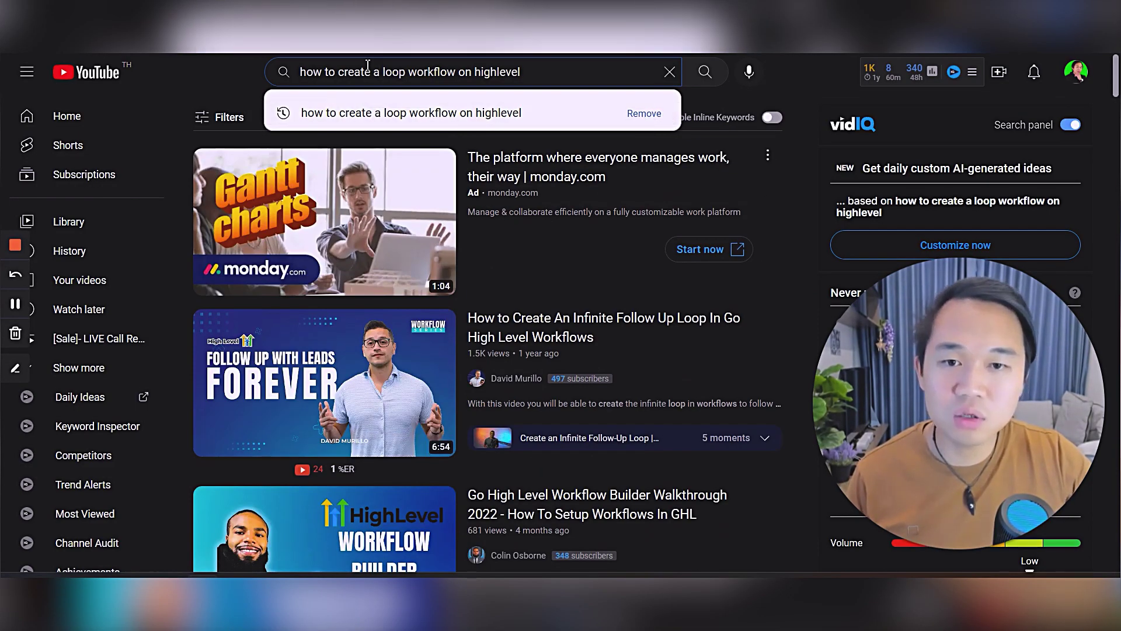
- Remove the saved query from the YouTube search history suggestions
click(643, 113)
scroll(561, 337, down, 3)
scroll(526, 351, up, 3)
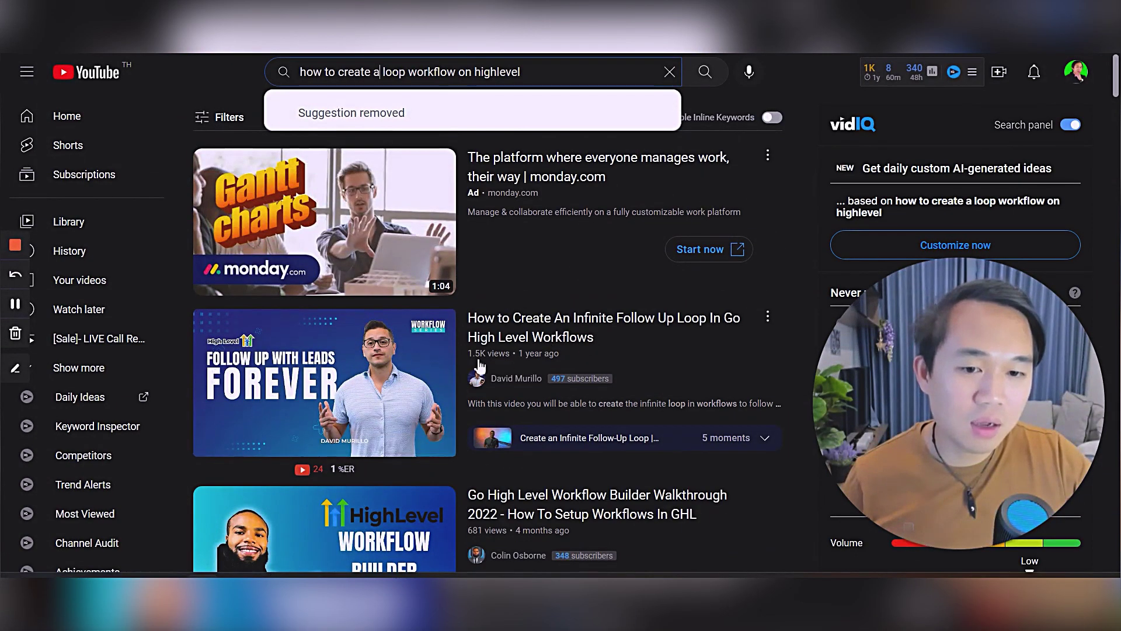
scroll(480, 364, down, 1)
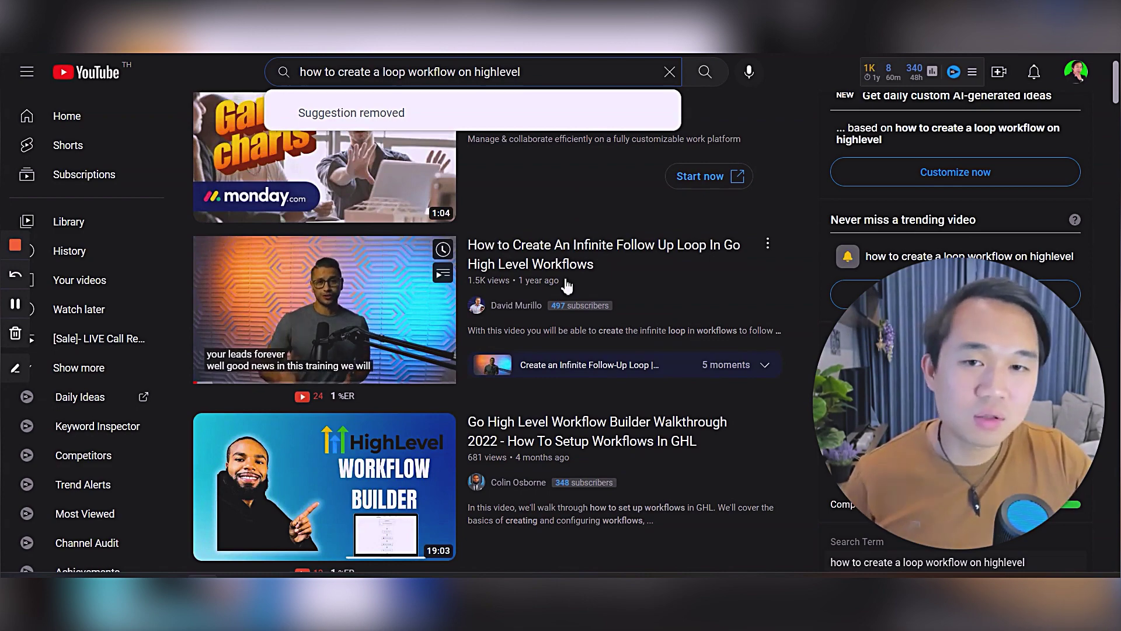
mouse_move(324, 309)
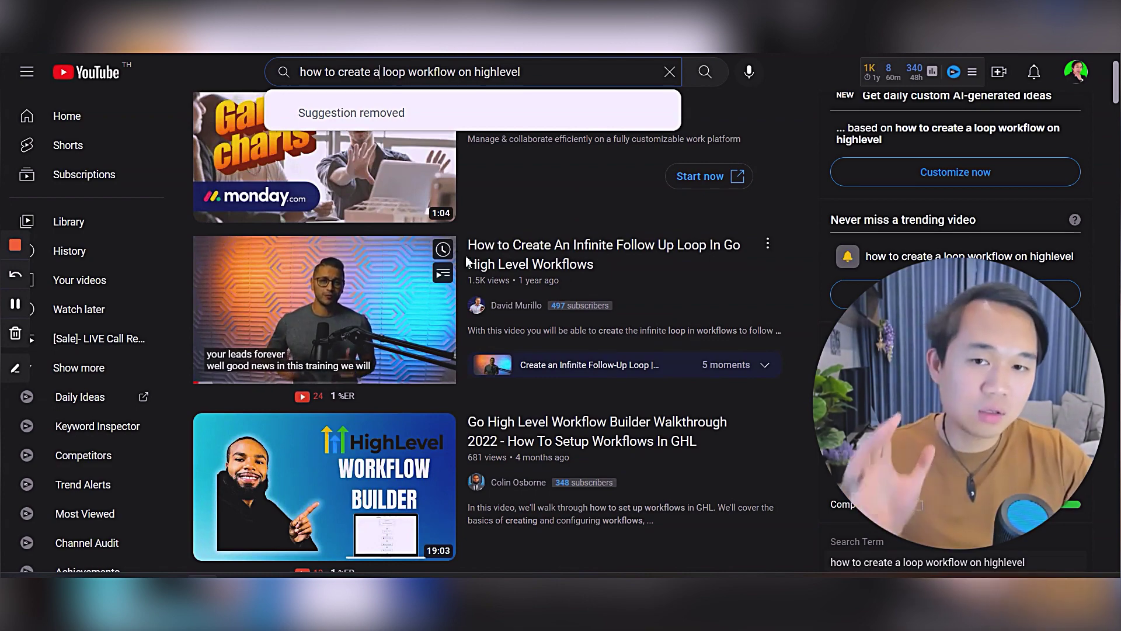
scroll(467, 266, down, 3)
scroll(466, 265, down, 2)
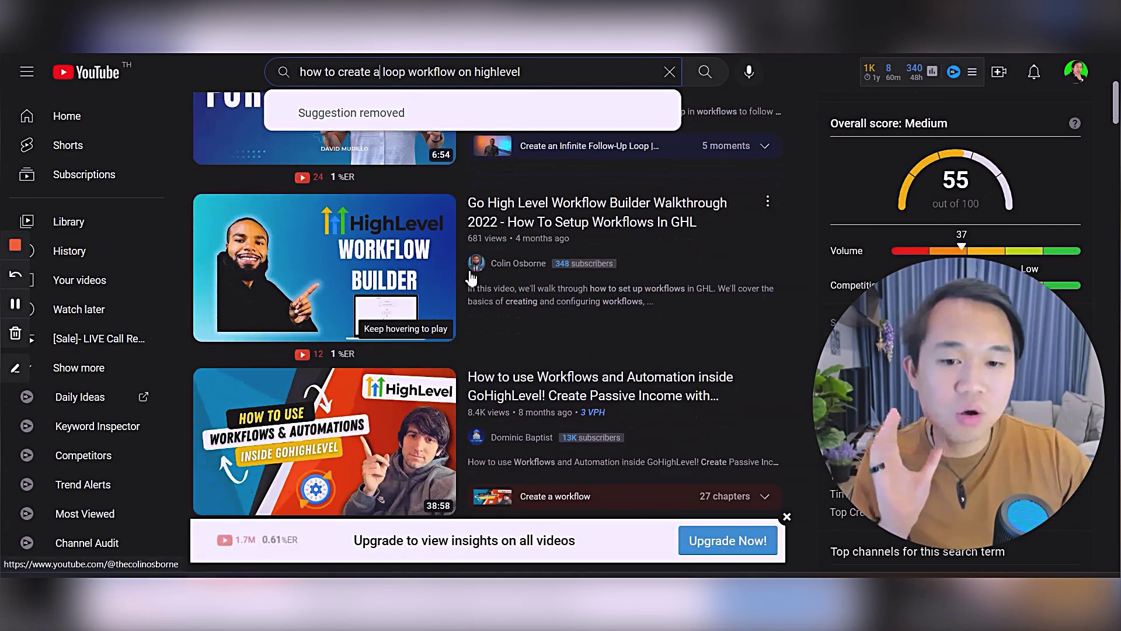
scroll(471, 278, down, 1)
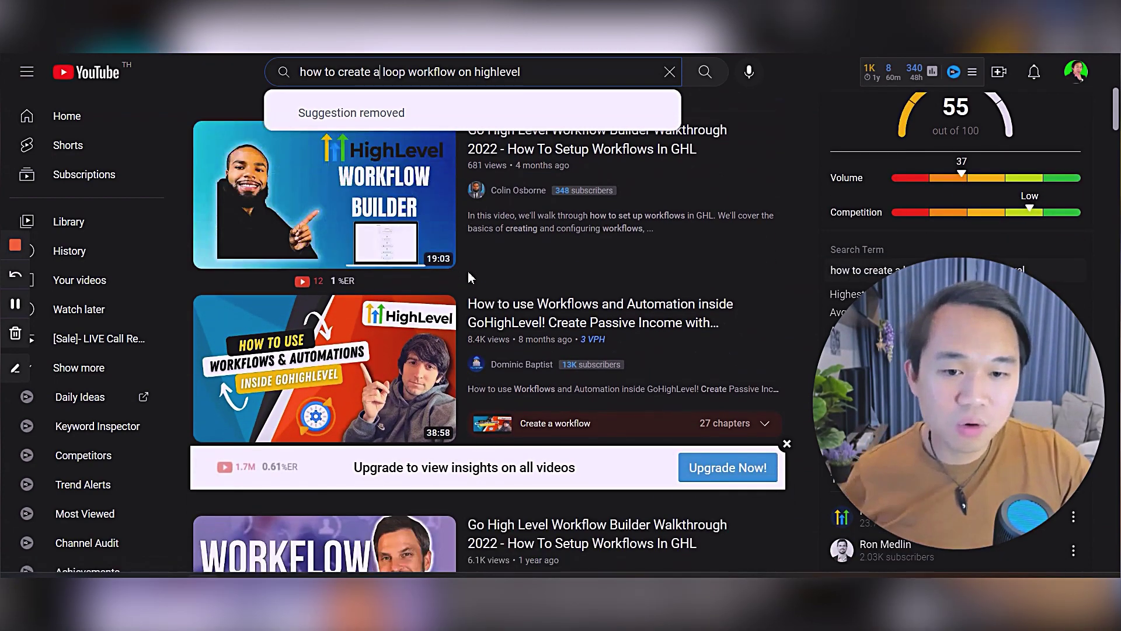
scroll(471, 278, down, 2)
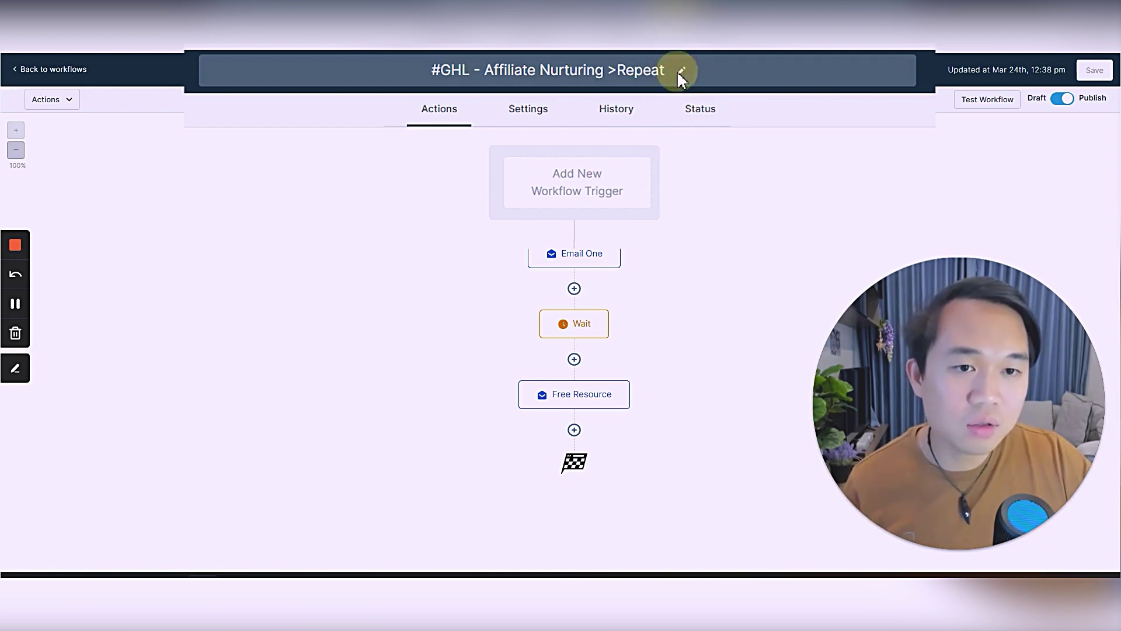
- Rename the workflow to '#GHL - Affiliate Nurturing >Repeat [1]' and return to the workflow list
click(679, 70)
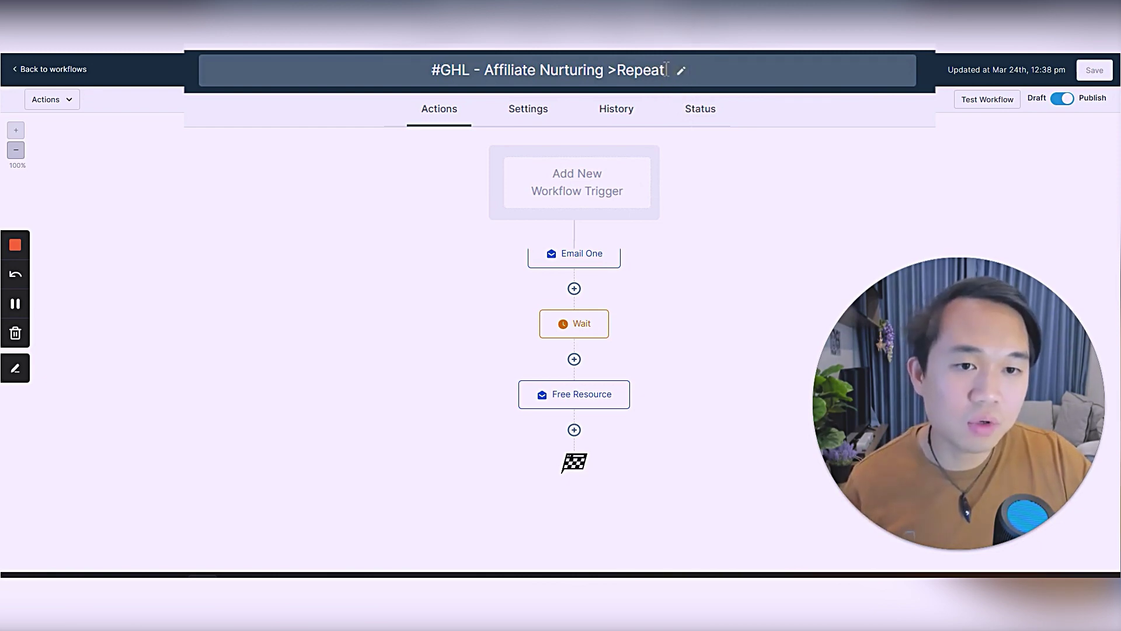
text( [1])
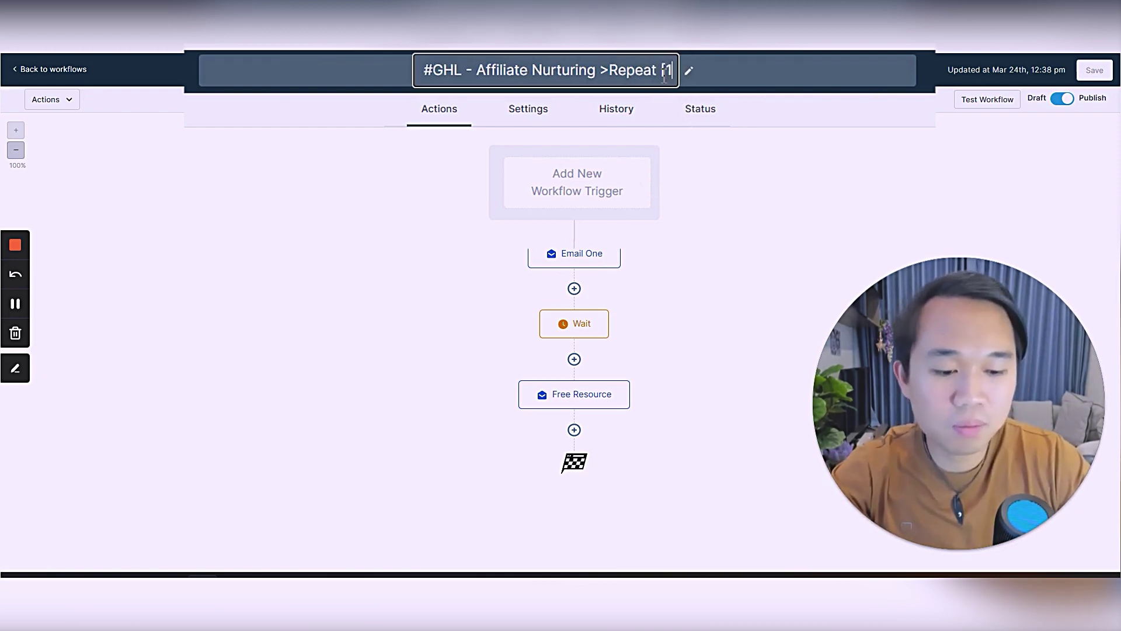
key(Return)
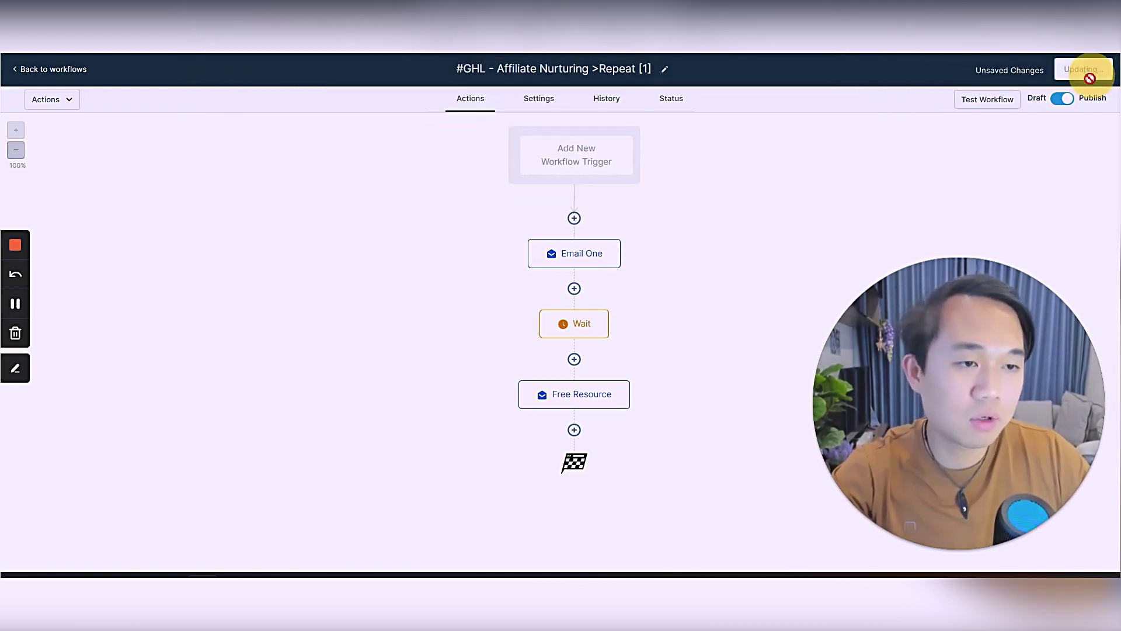
click(53, 69)
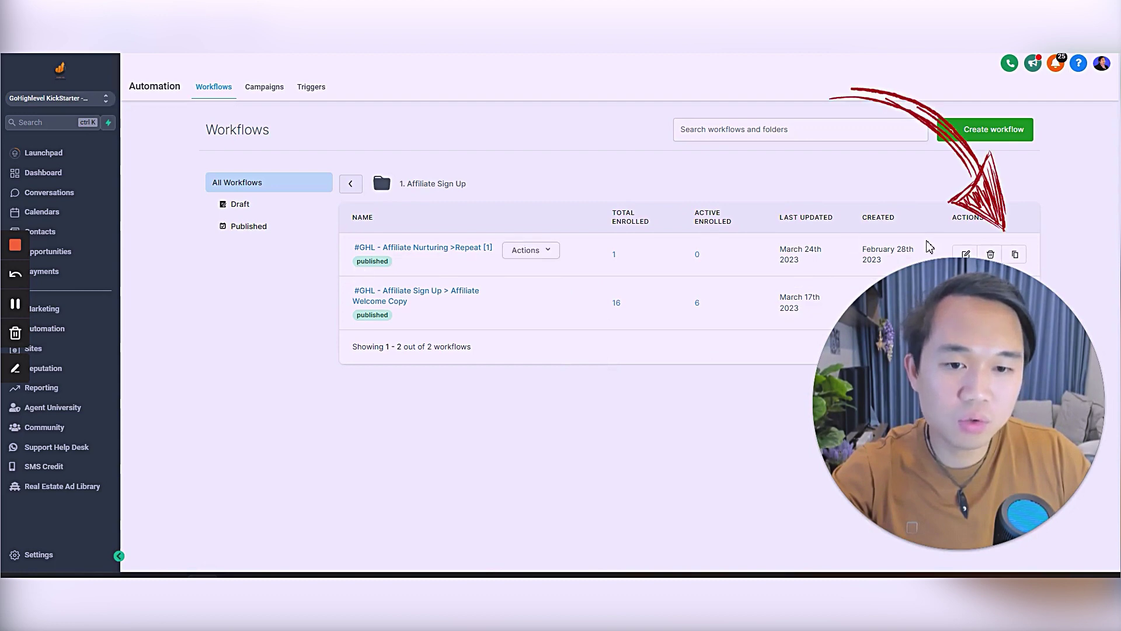
- Duplicate Repeat [1] as a new workflow named '#GHL - Affiliate Nurturing >Repeat [2]'
click(1014, 254)
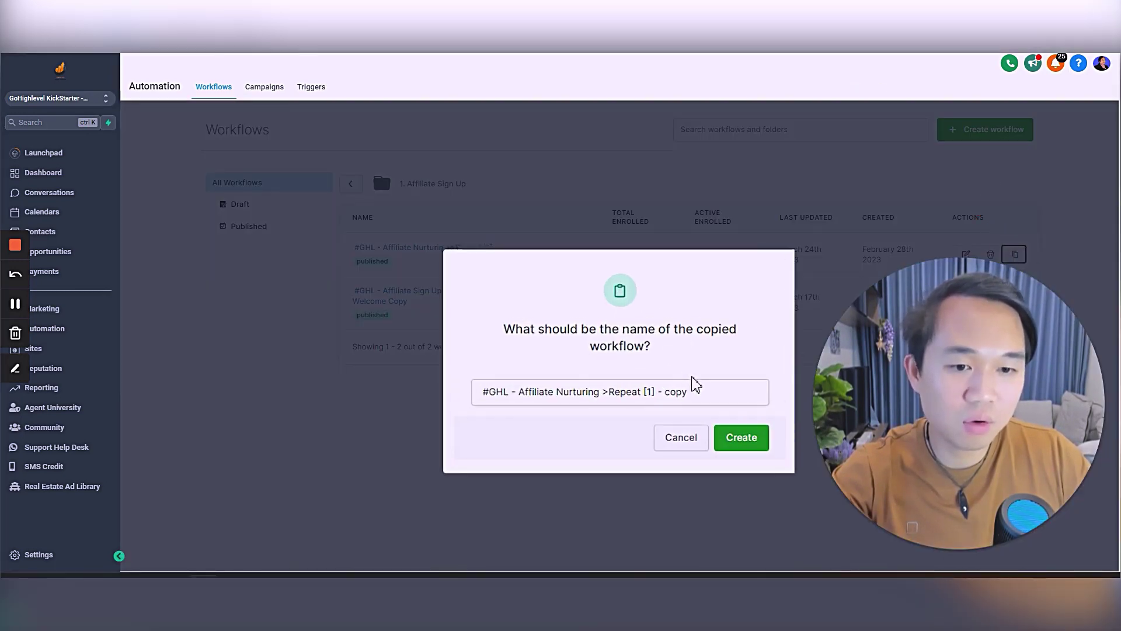
double_click(649, 394)
text(2)
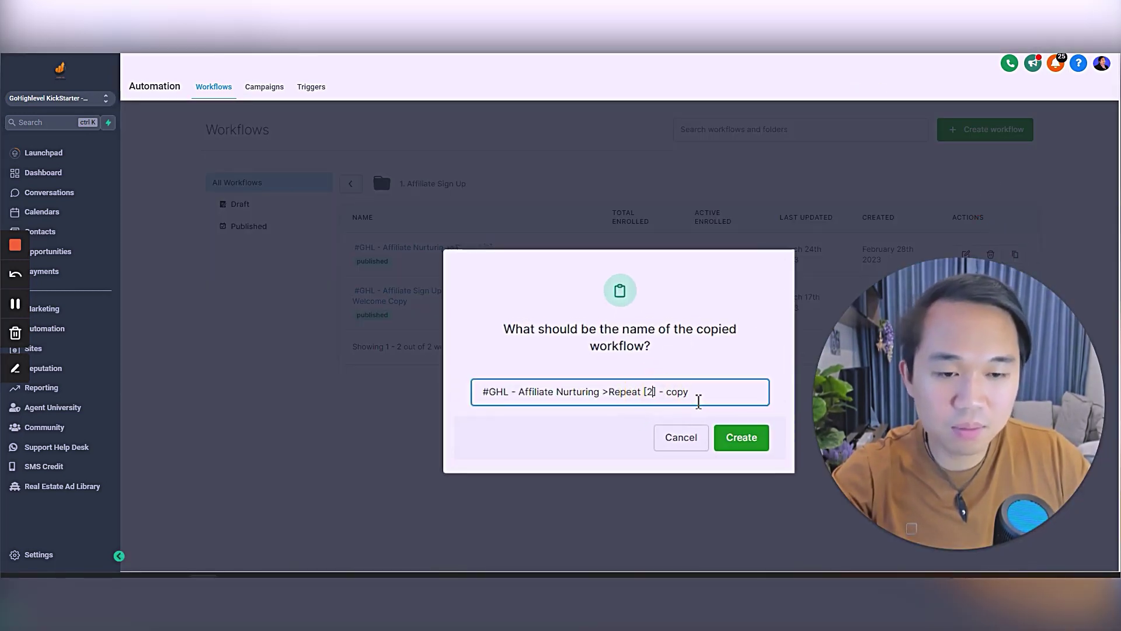
key(BackSpace)
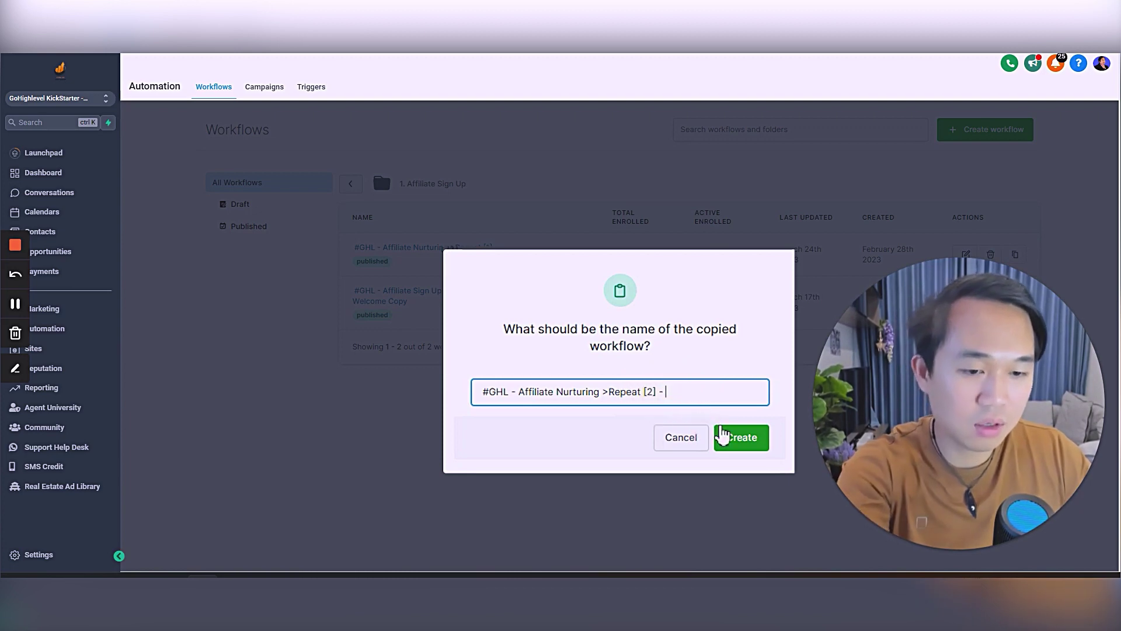
click(742, 437)
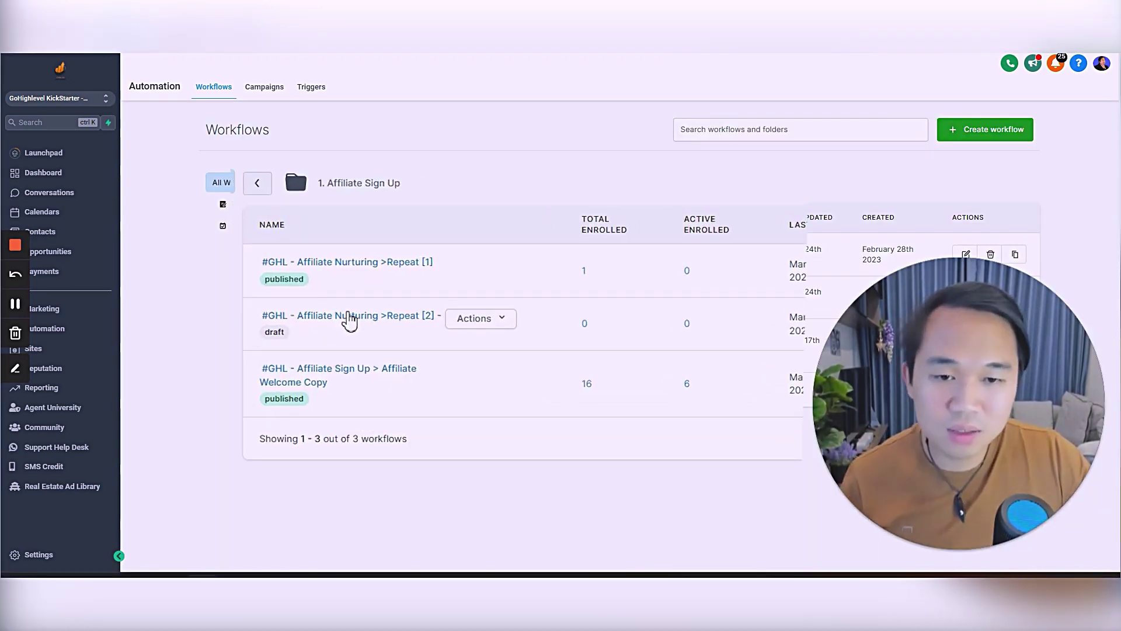
- Publish and save the Repeat [2] workflow, then go back to the workflow list
click(333, 316)
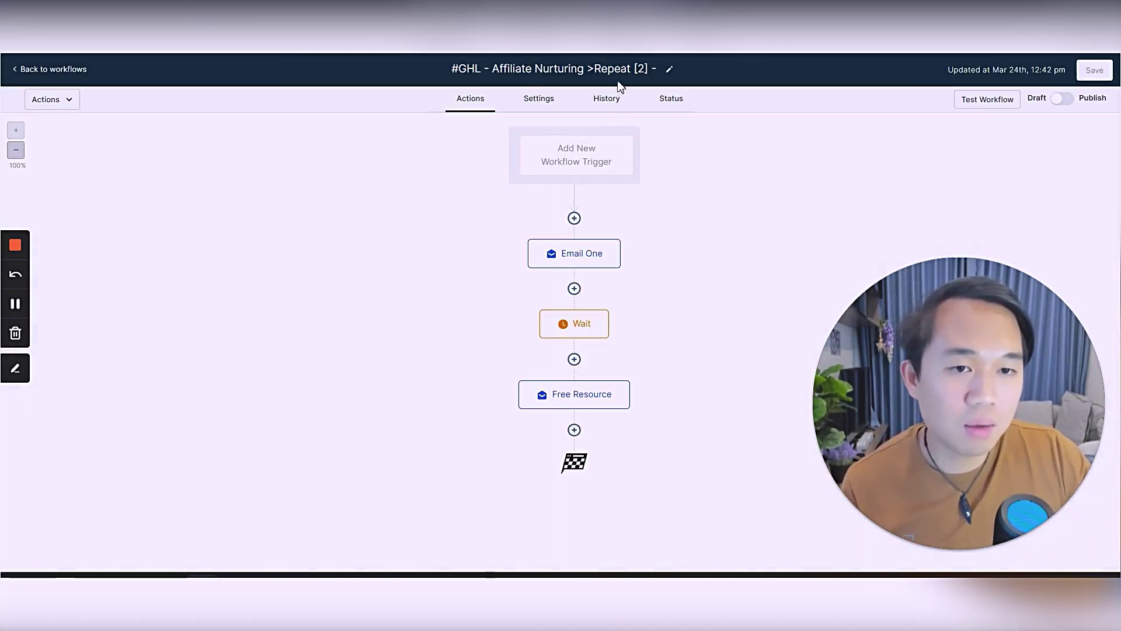
click(1063, 98)
click(1087, 71)
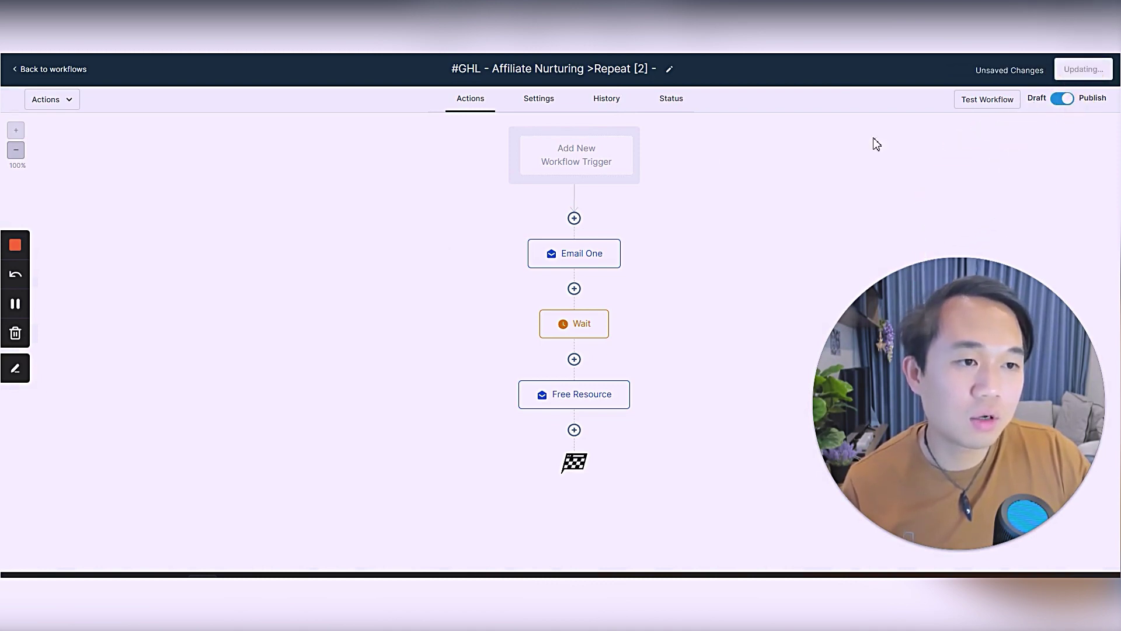
click(37, 71)
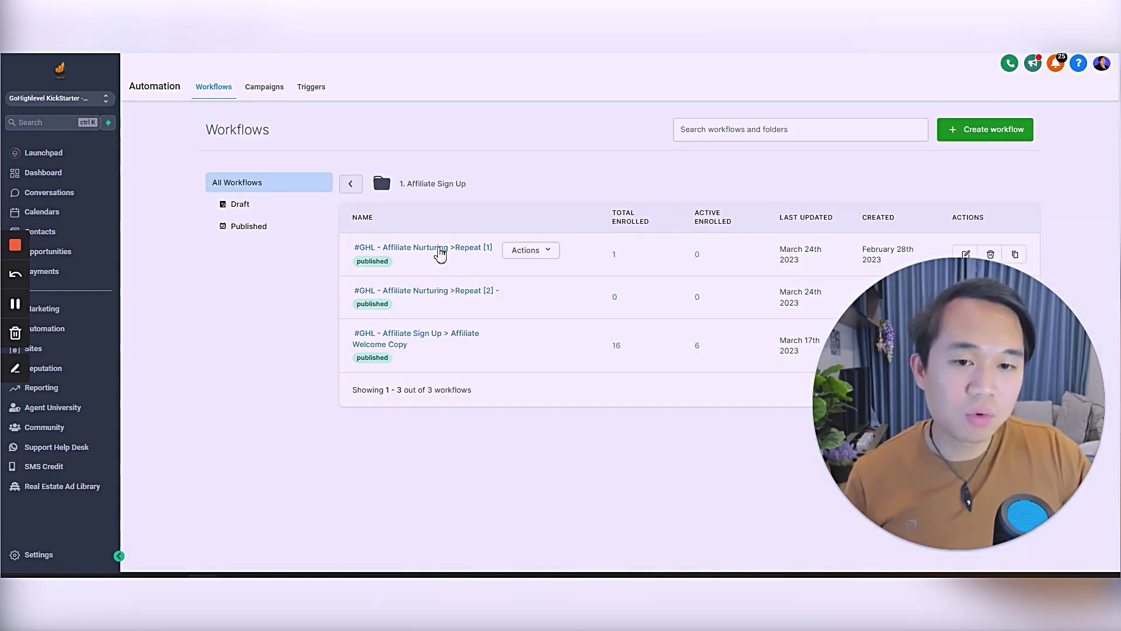
- In Repeat [1], add a 7-day Wait after Free Resource and save
click(440, 248)
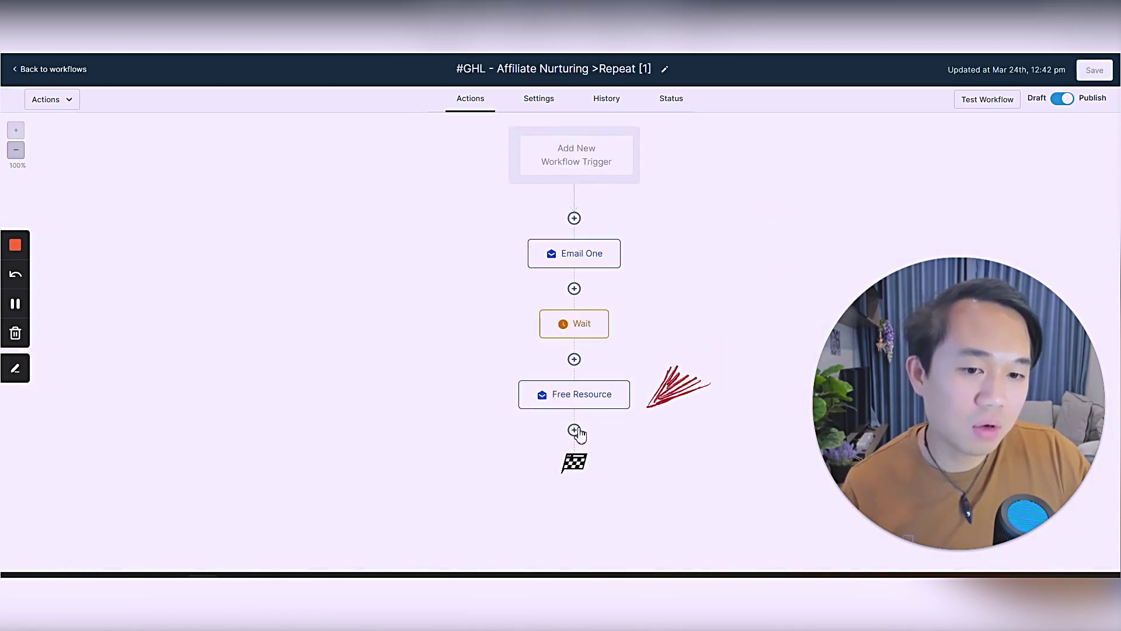
click(574, 428)
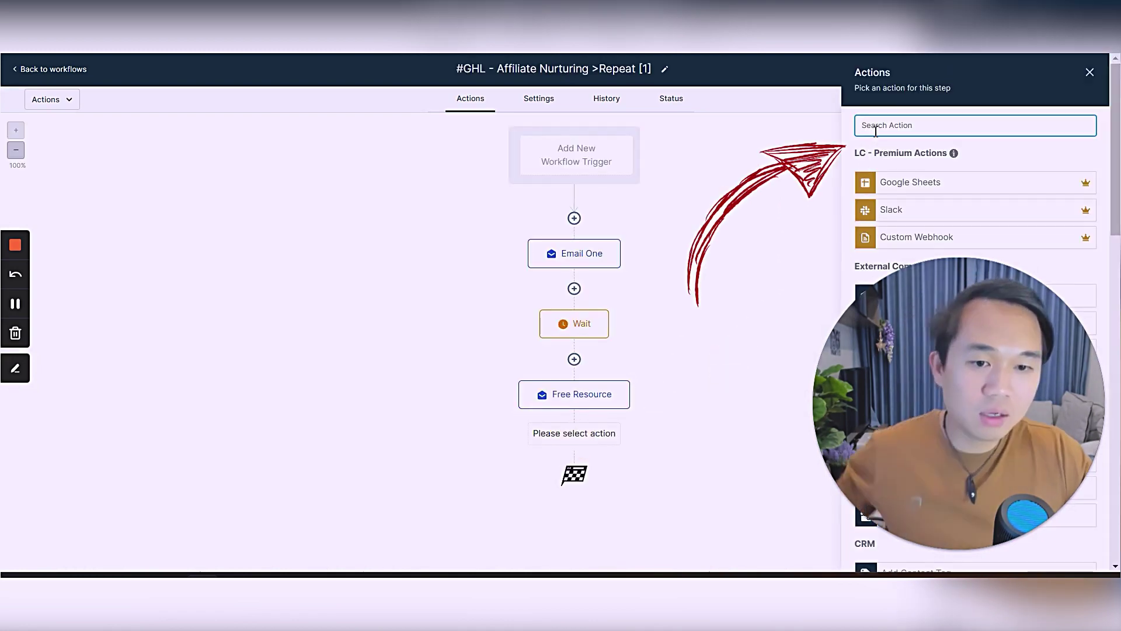
text(wait)
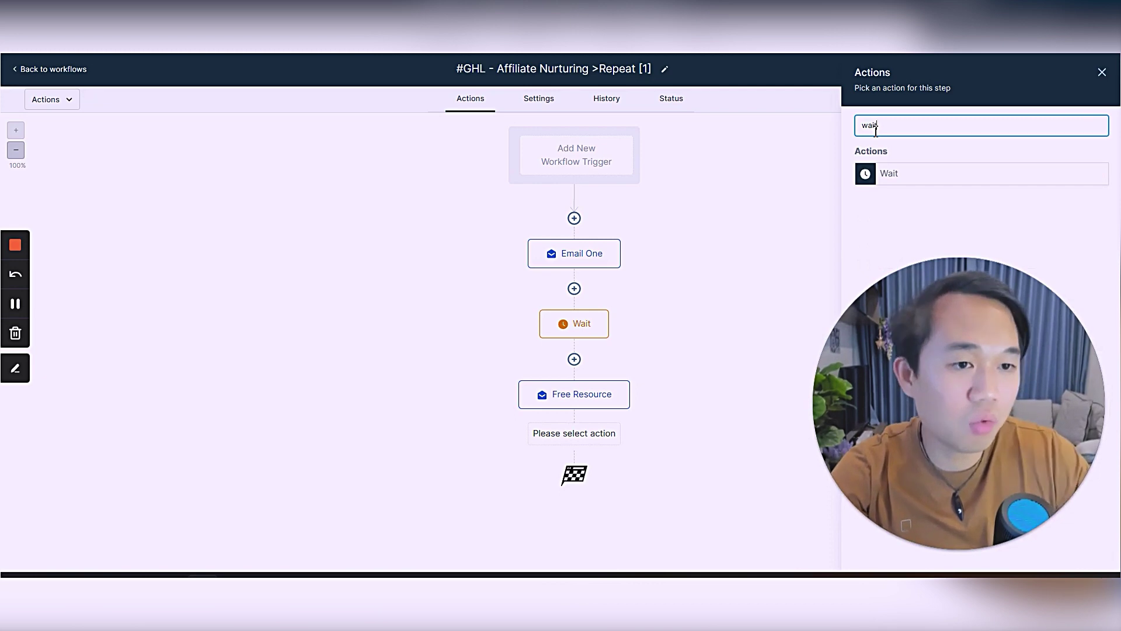
click(889, 173)
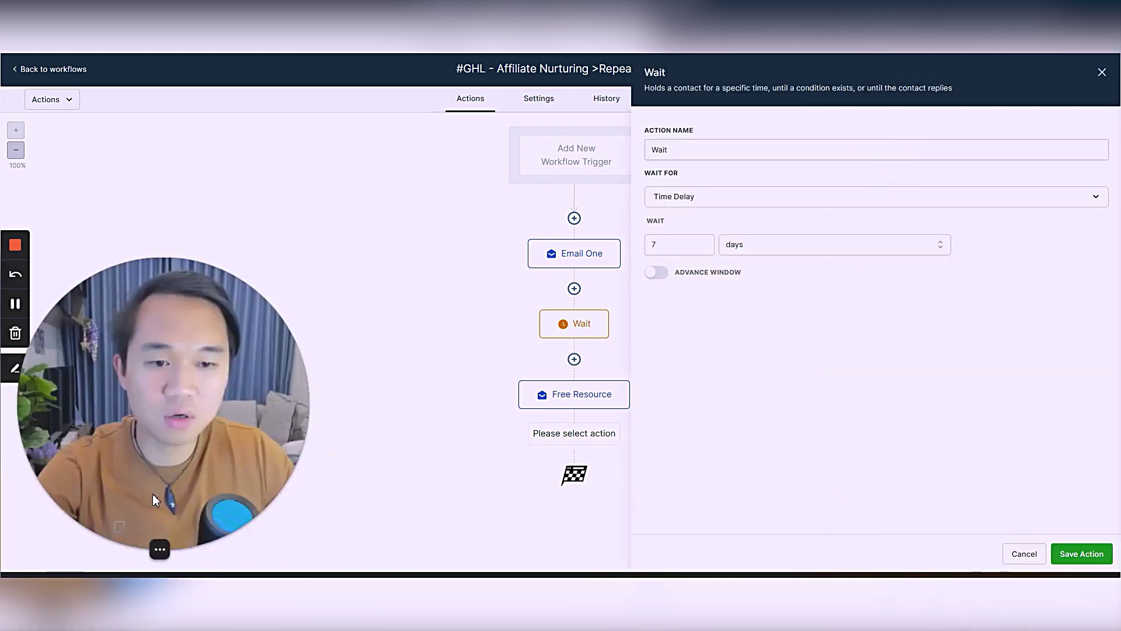
click(1081, 554)
click(1086, 69)
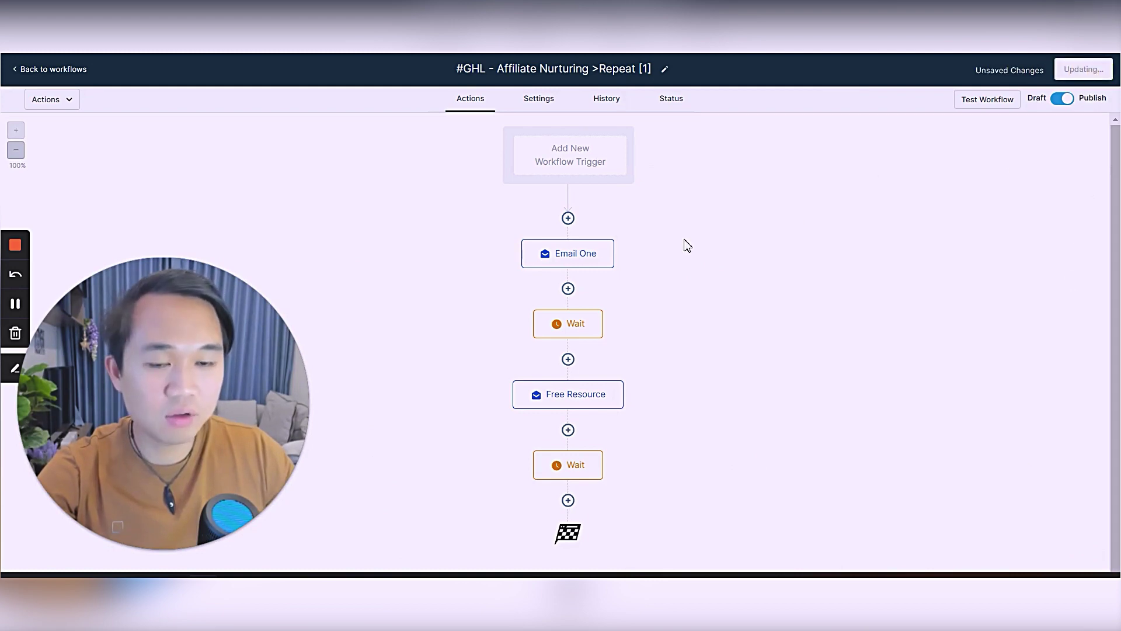
- Append an Add To Workflow step targeting Repeat [2], save, and return to the list
click(568, 500)
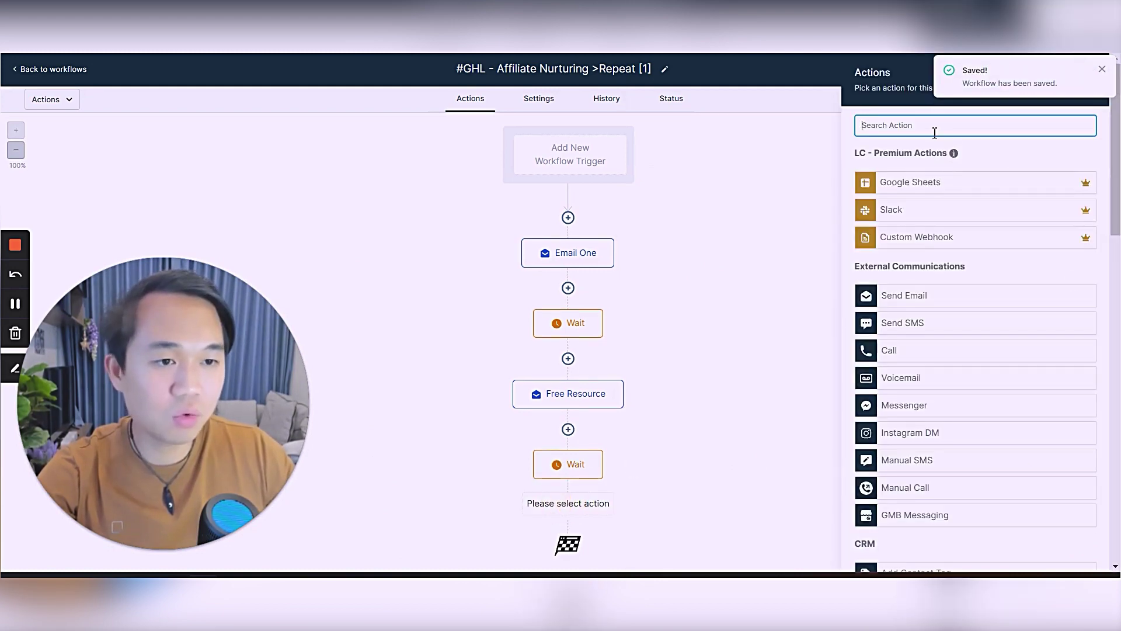
text(workf)
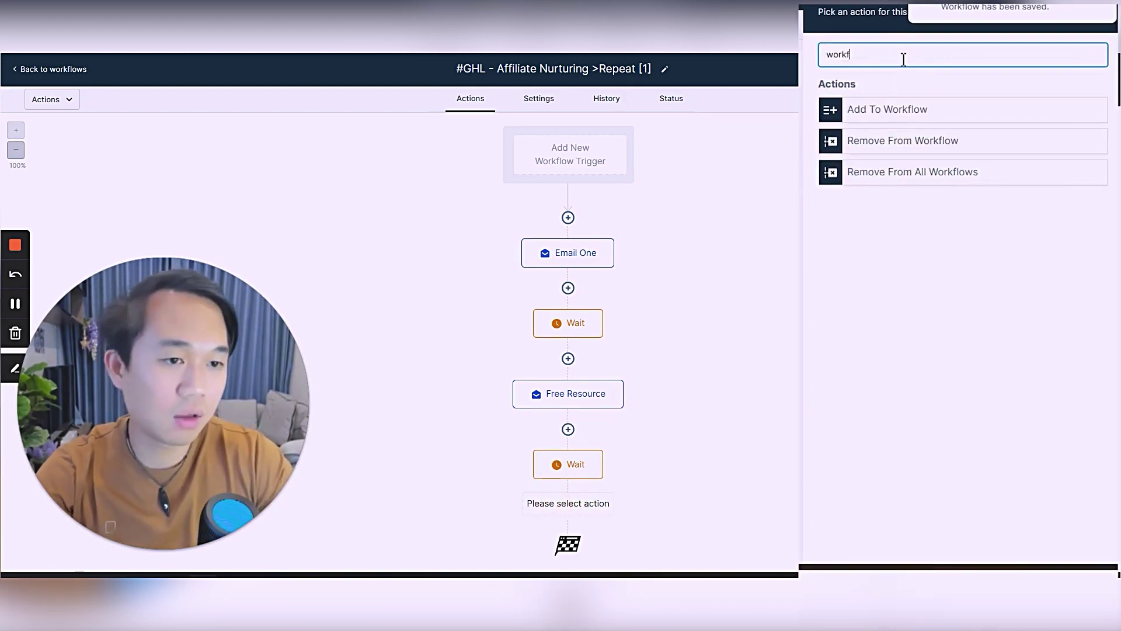
click(932, 114)
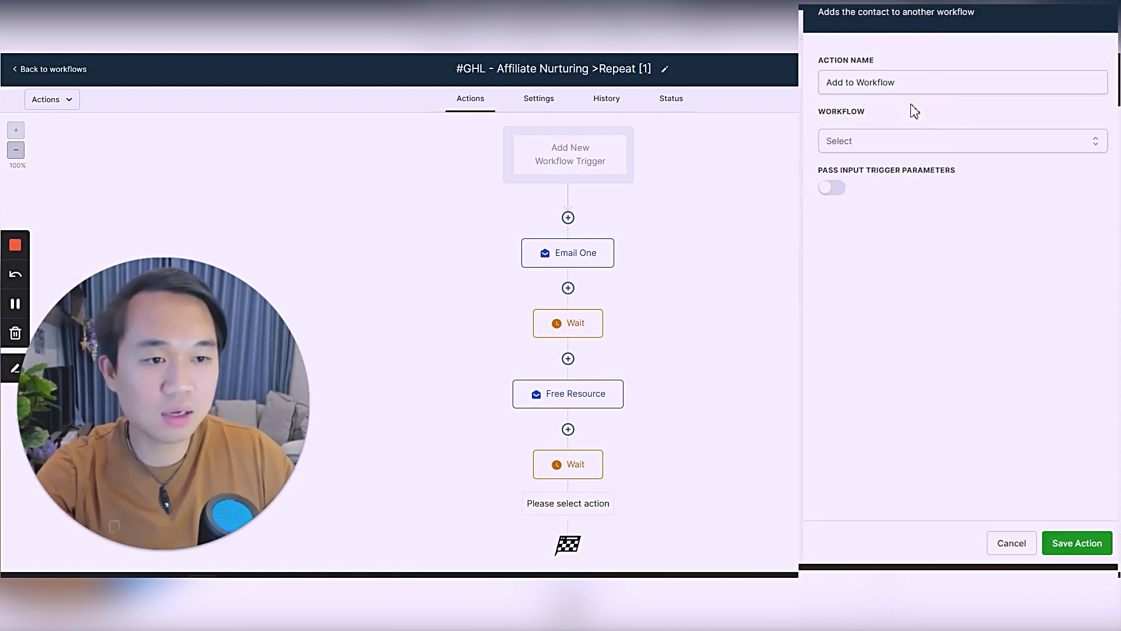
click(915, 141)
text(2)
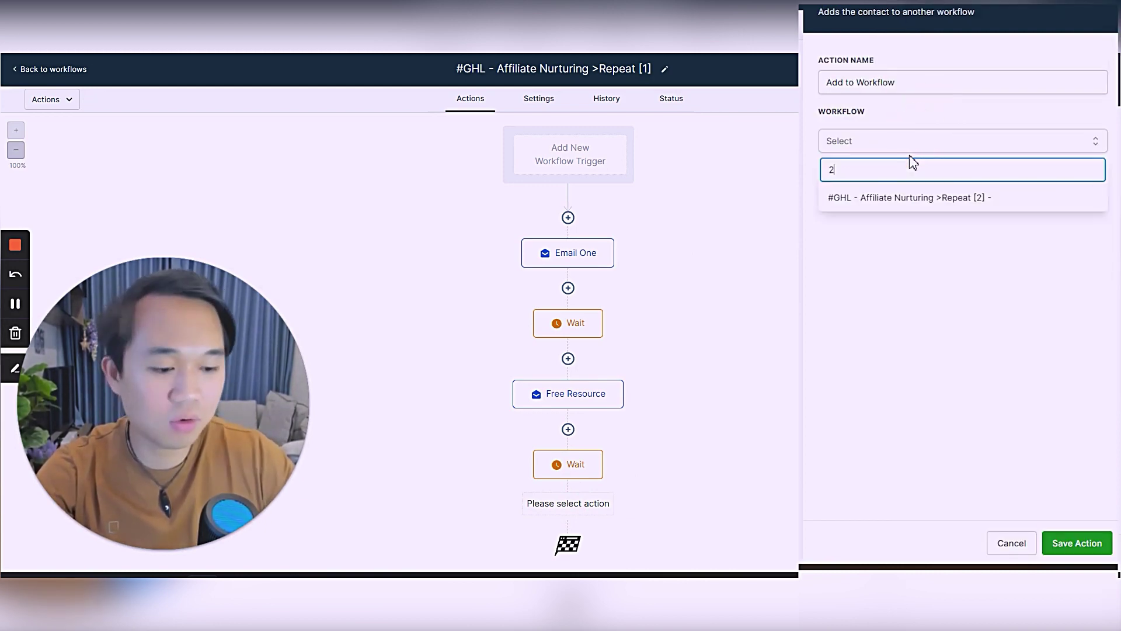
click(909, 196)
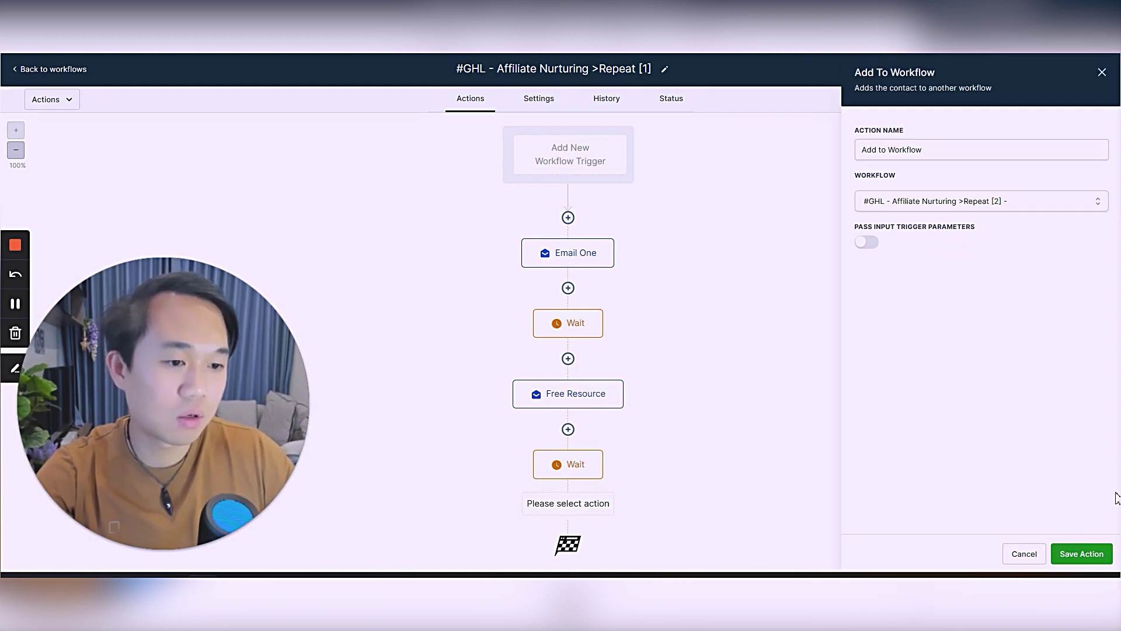
click(1086, 553)
click(1094, 70)
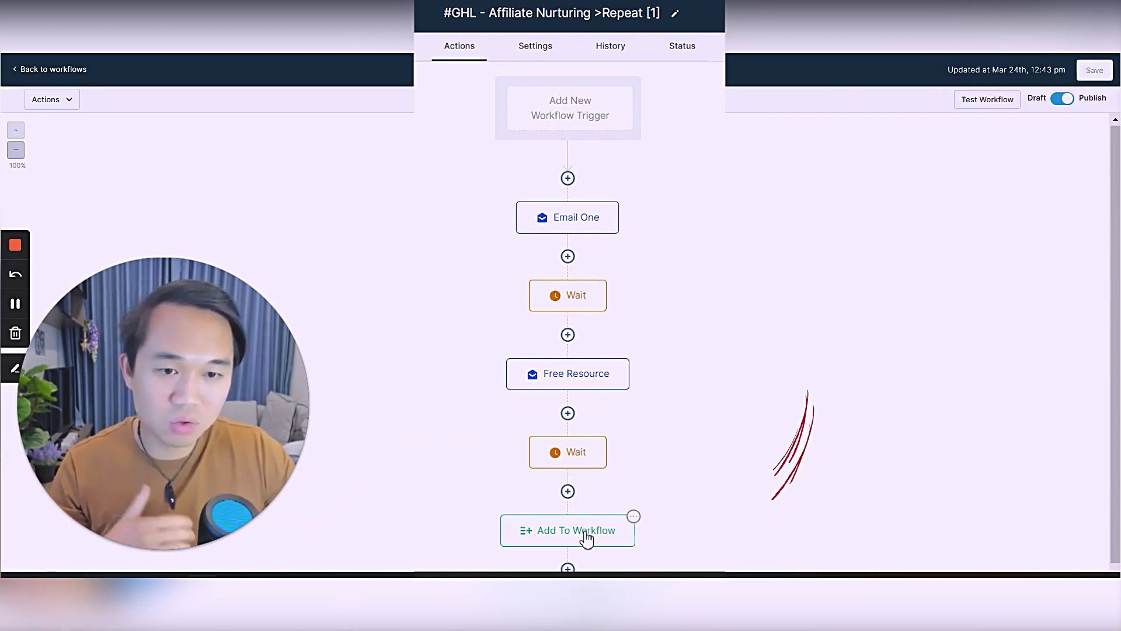
mouse_move(569, 534)
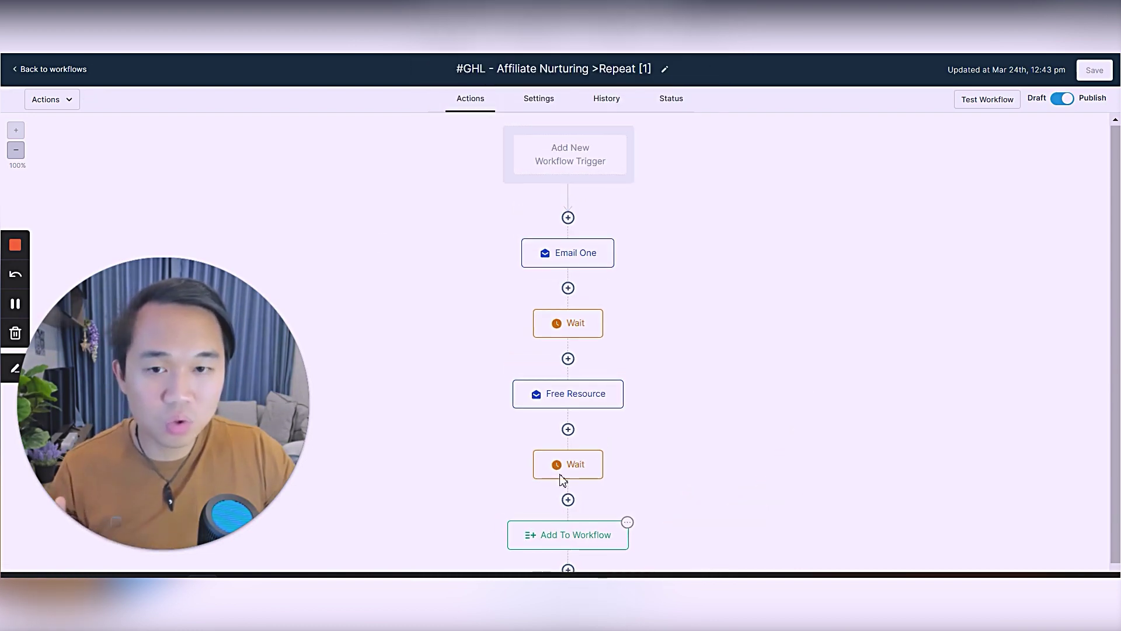
click(33, 71)
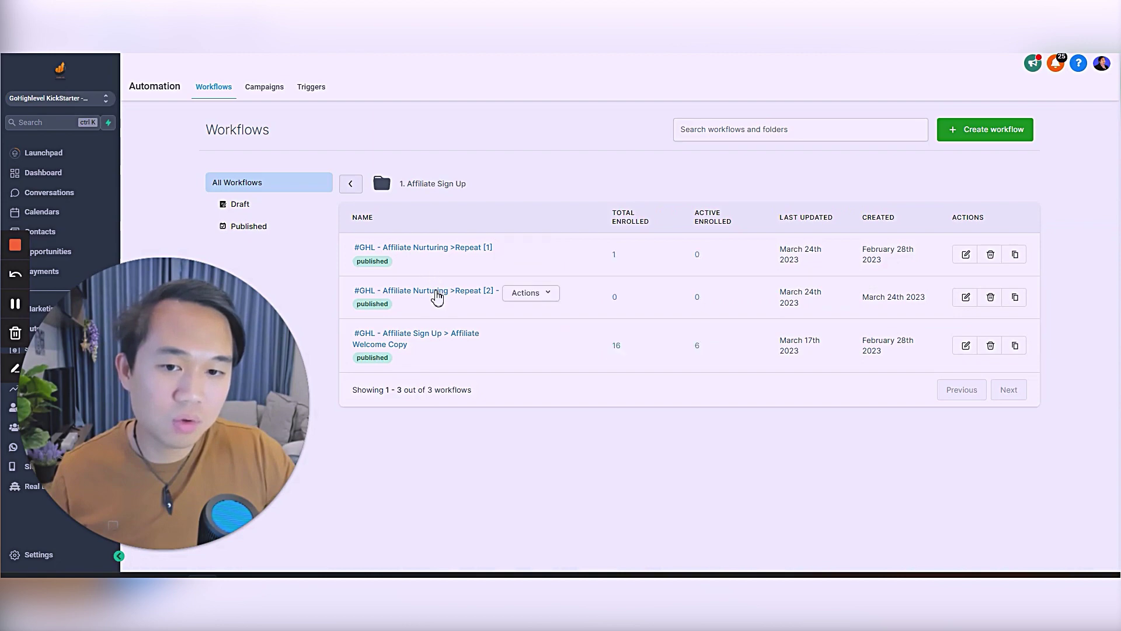
- In Repeat [2], add a Wait step after Free Resource
click(437, 294)
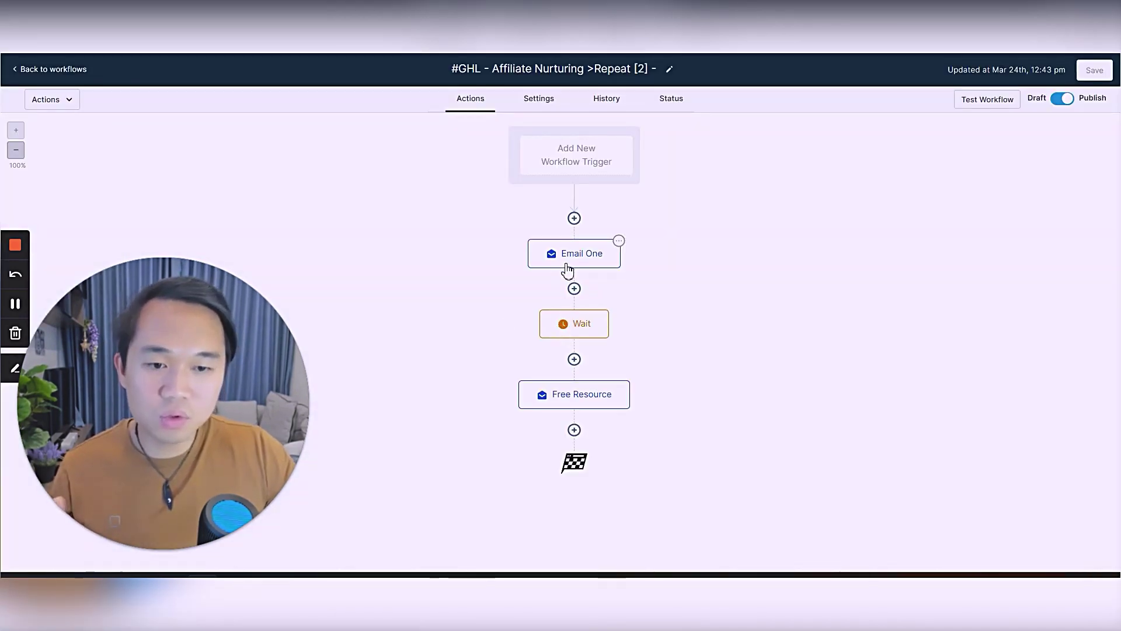
click(575, 429)
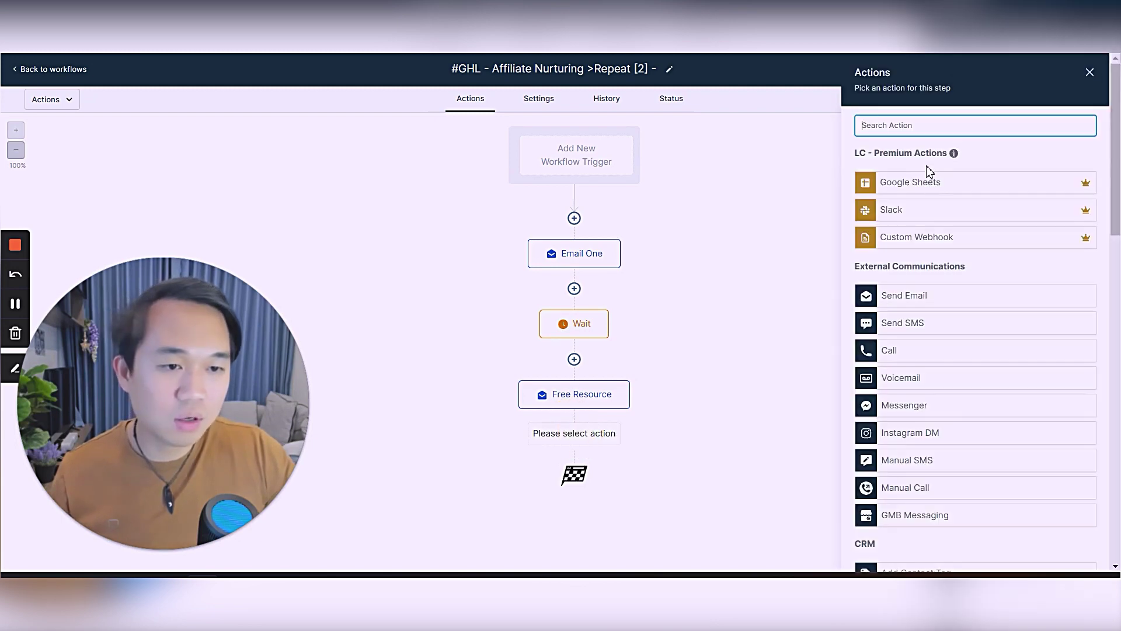
text(wait)
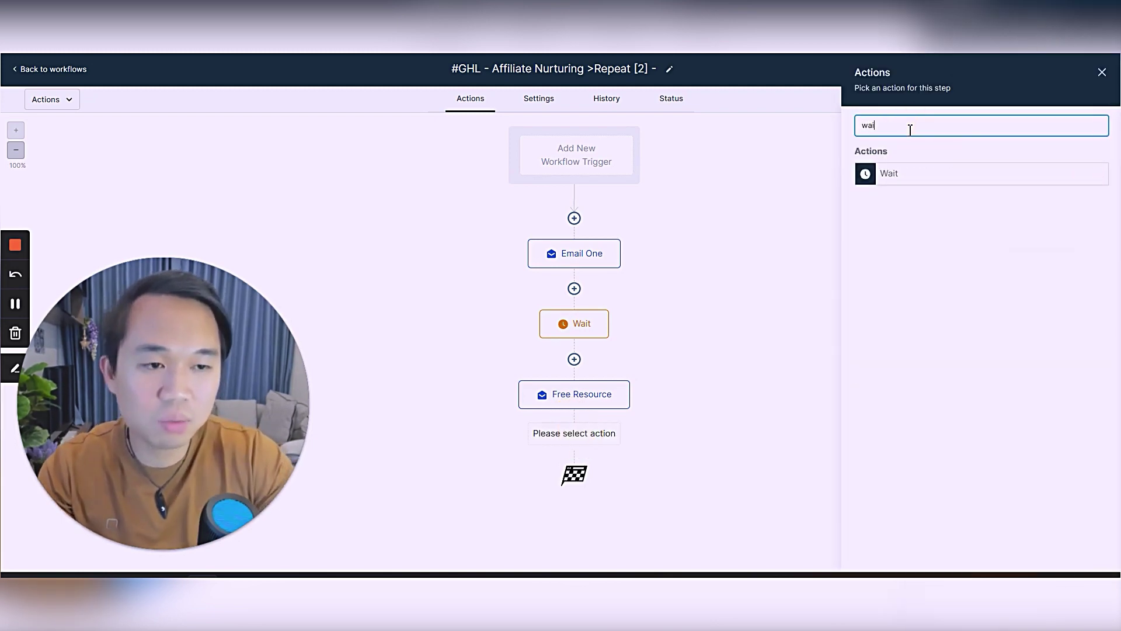
click(903, 115)
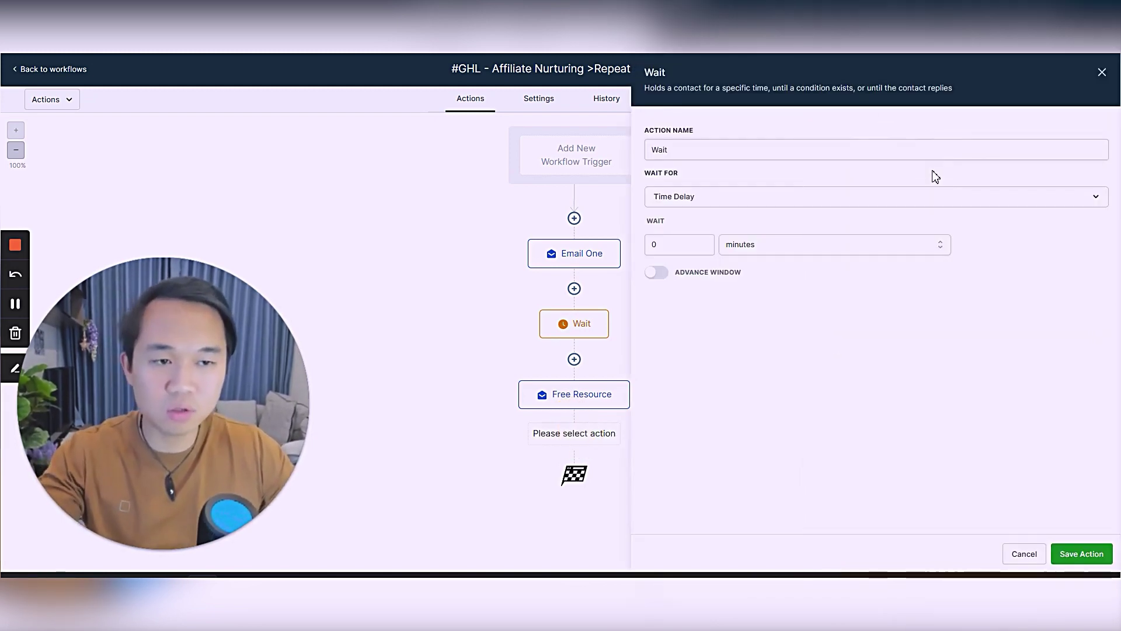
click(1082, 554)
- Start an Add To Workflow step after the Wait and open its target workflow list
click(568, 501)
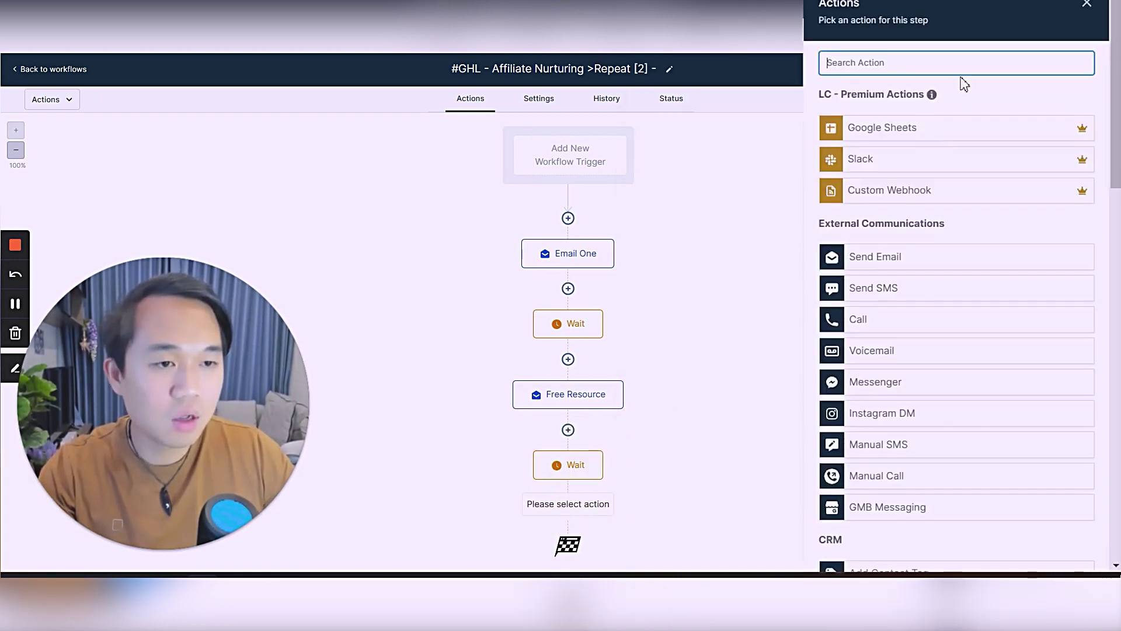
text(ad)
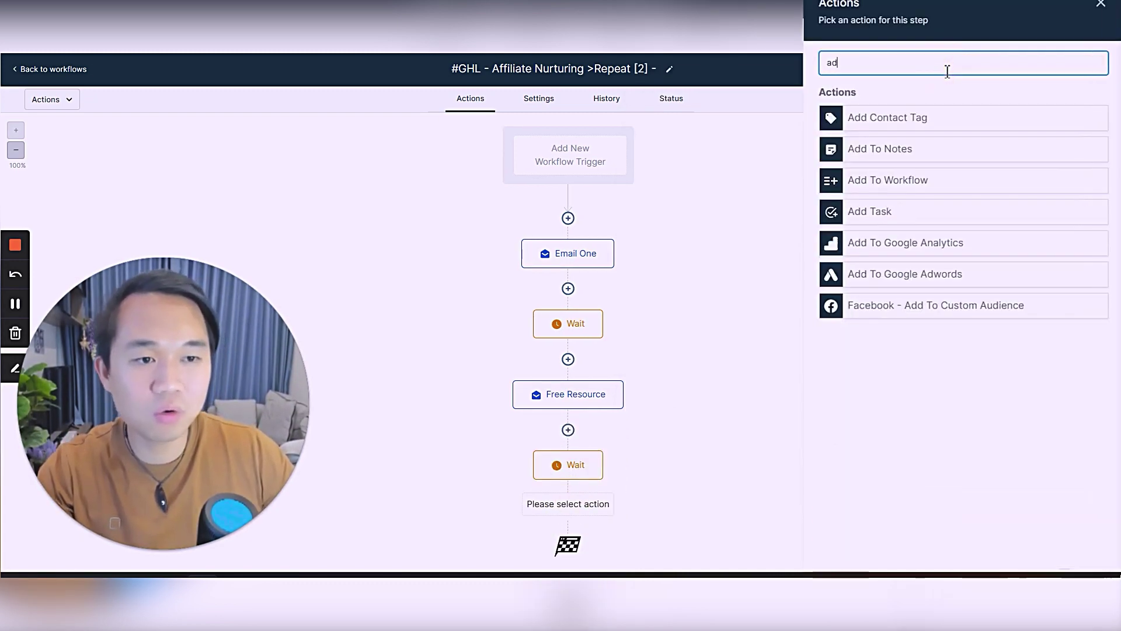
click(931, 184)
click(995, 150)
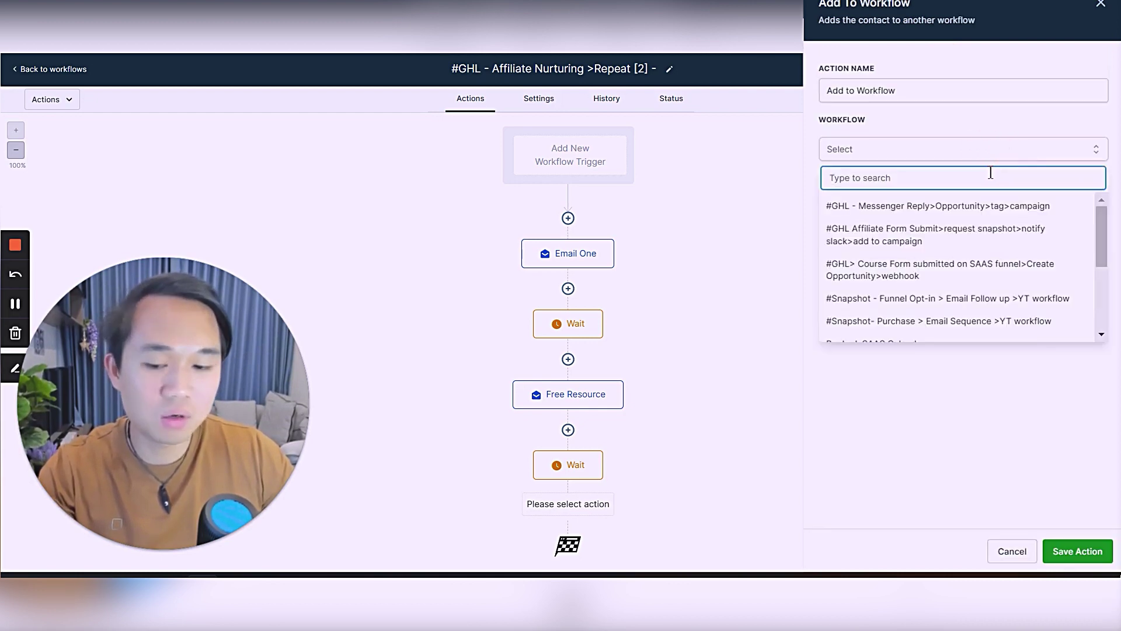
text(r)
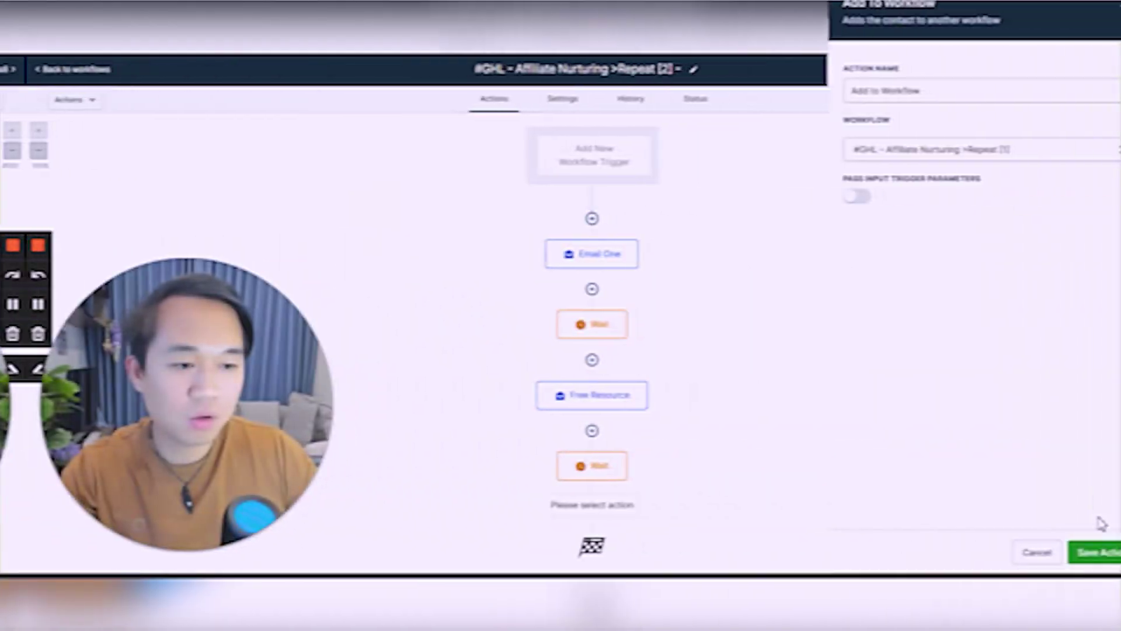
- Save the Add To Workflow step so it appears after Repeat [2]'s last Wait
click(1086, 551)
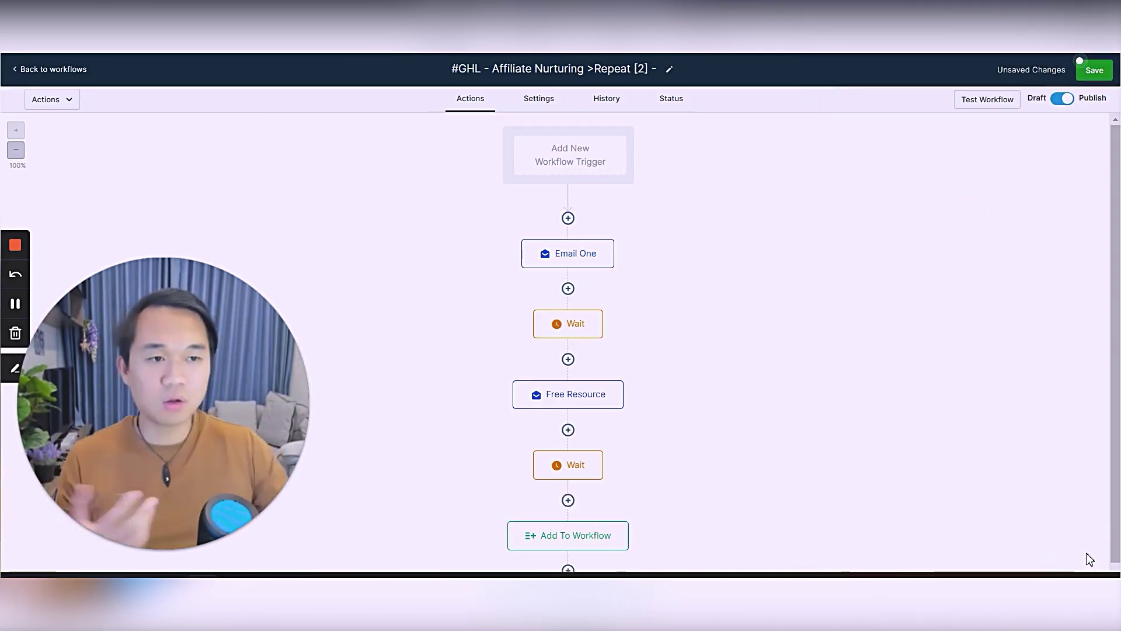